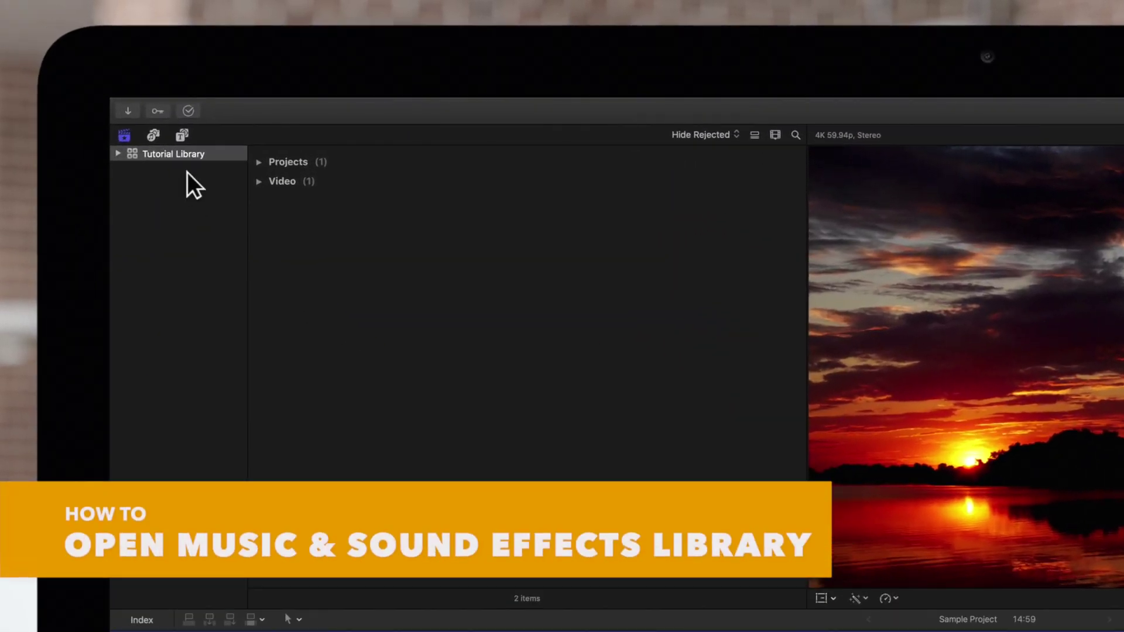
# Step: Preview the Car Braking and Crazy Fast Guitar Solo music clips, then show the Sound Effects library
pyautogui.click(152, 134)
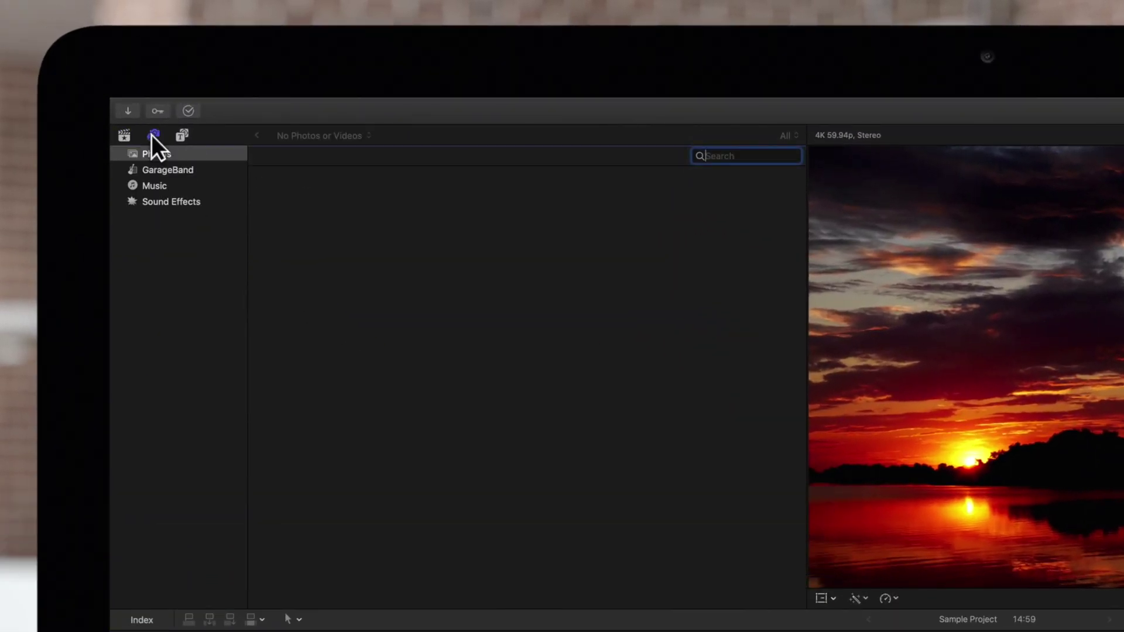
pyautogui.click(154, 184)
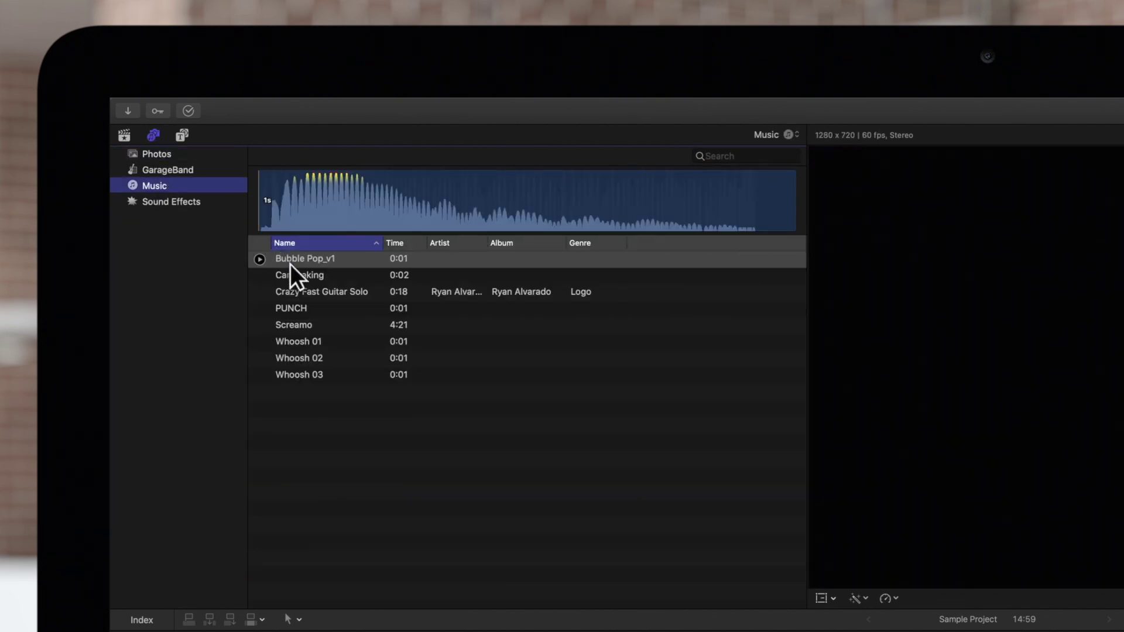
pyautogui.click(301, 277)
pyautogui.click(303, 290)
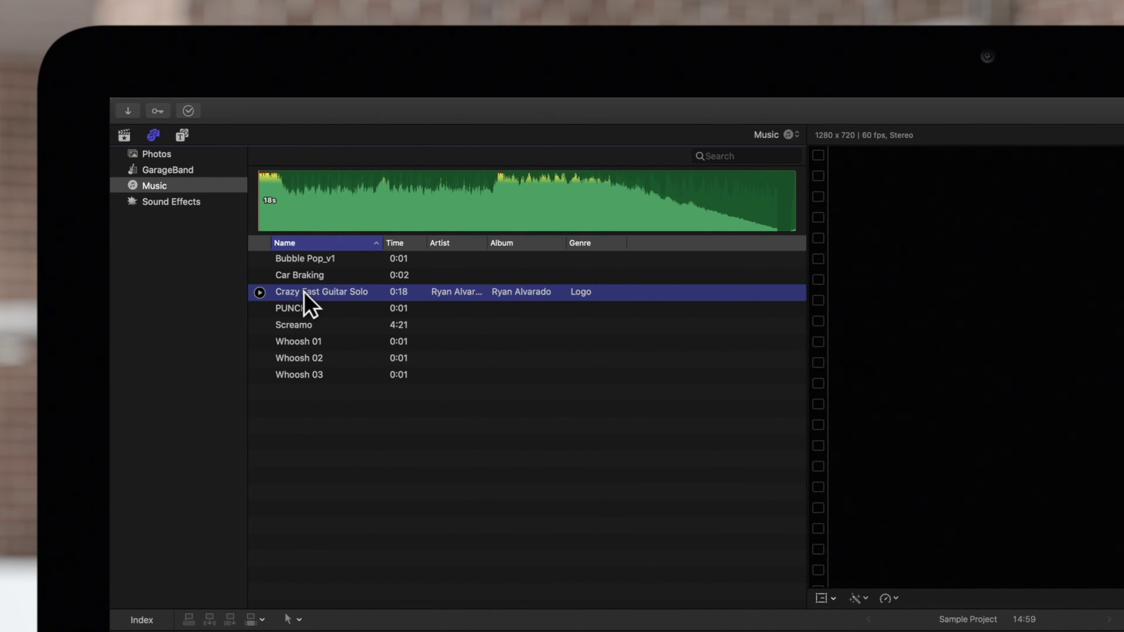
pyautogui.click(192, 205)
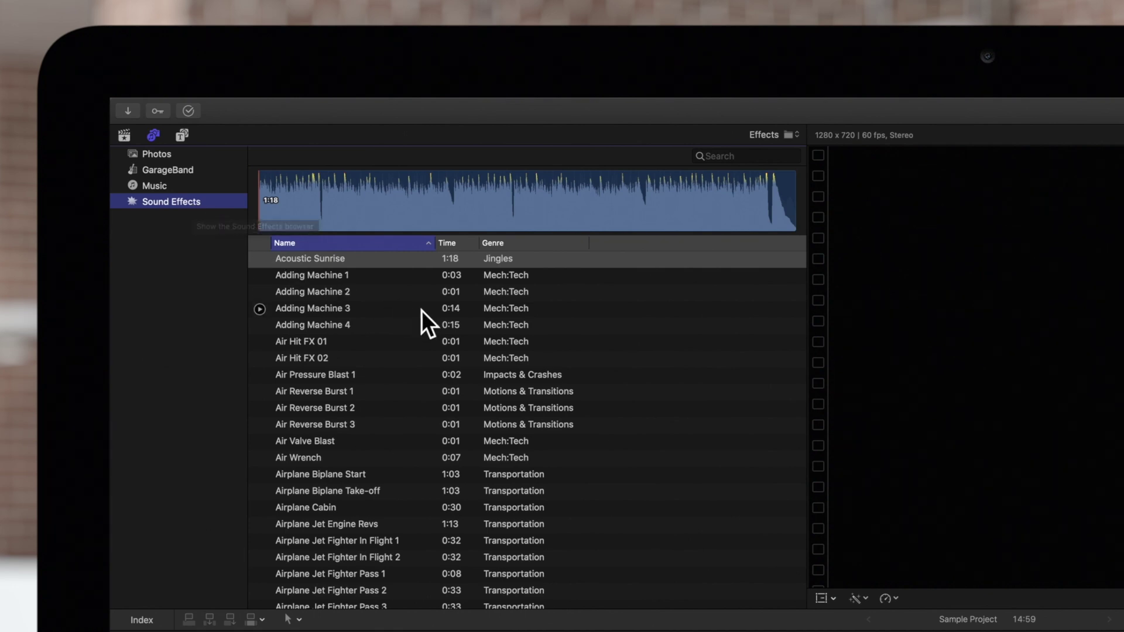
pyautogui.moveTo(351, 309)
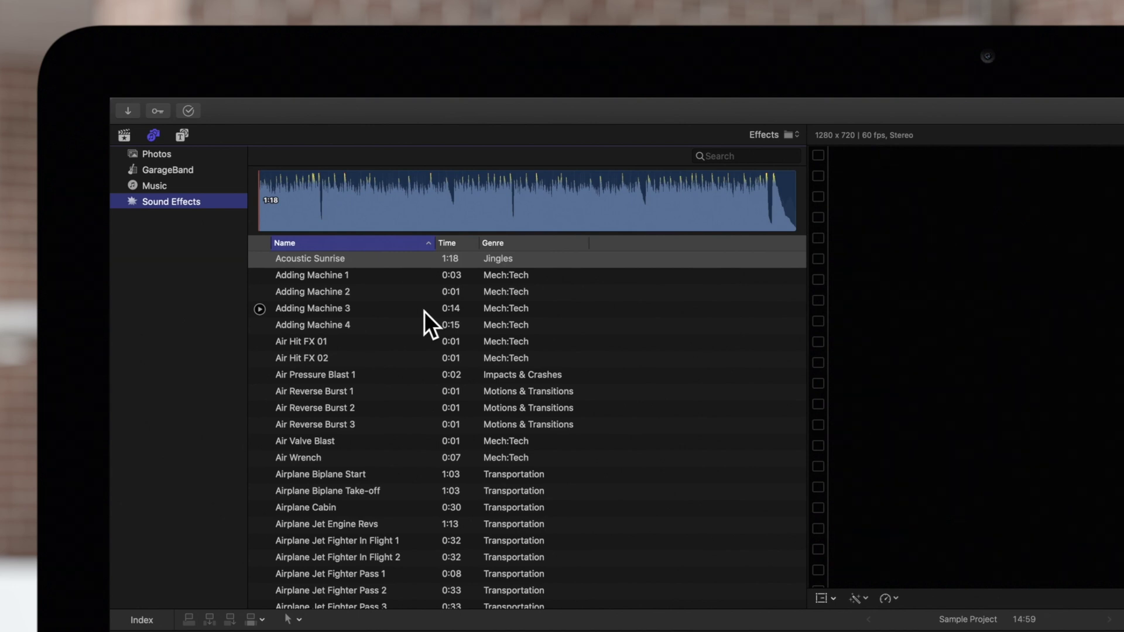
# Step: Re-sort the sound effects by Name, Time and then Genre
pyautogui.click(373, 243)
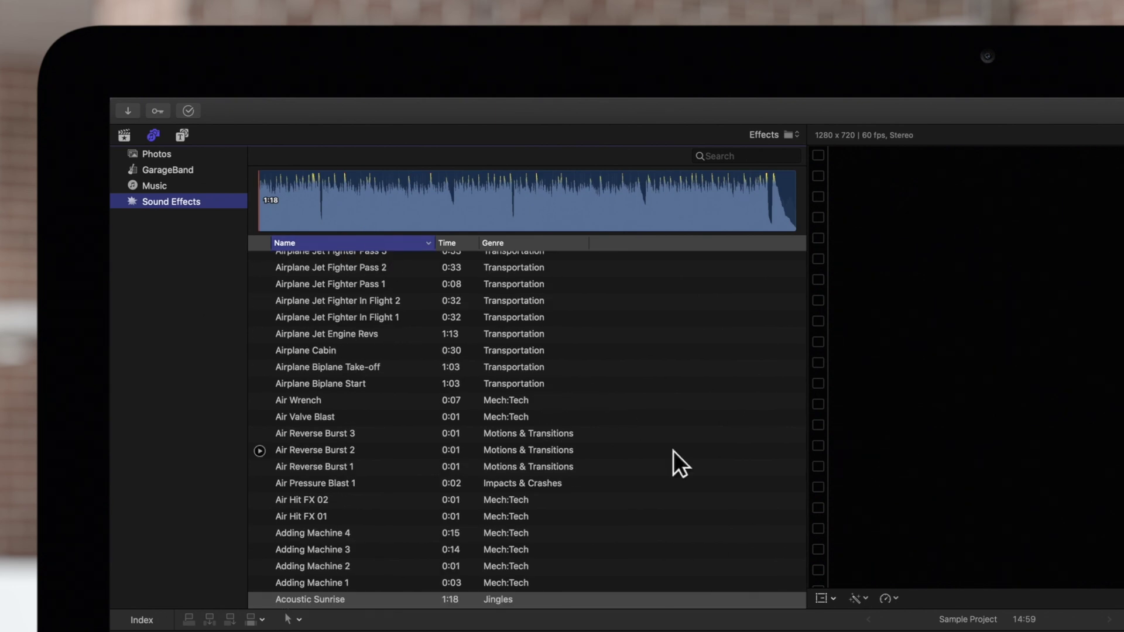
pyautogui.scroll(10, 787, 588)
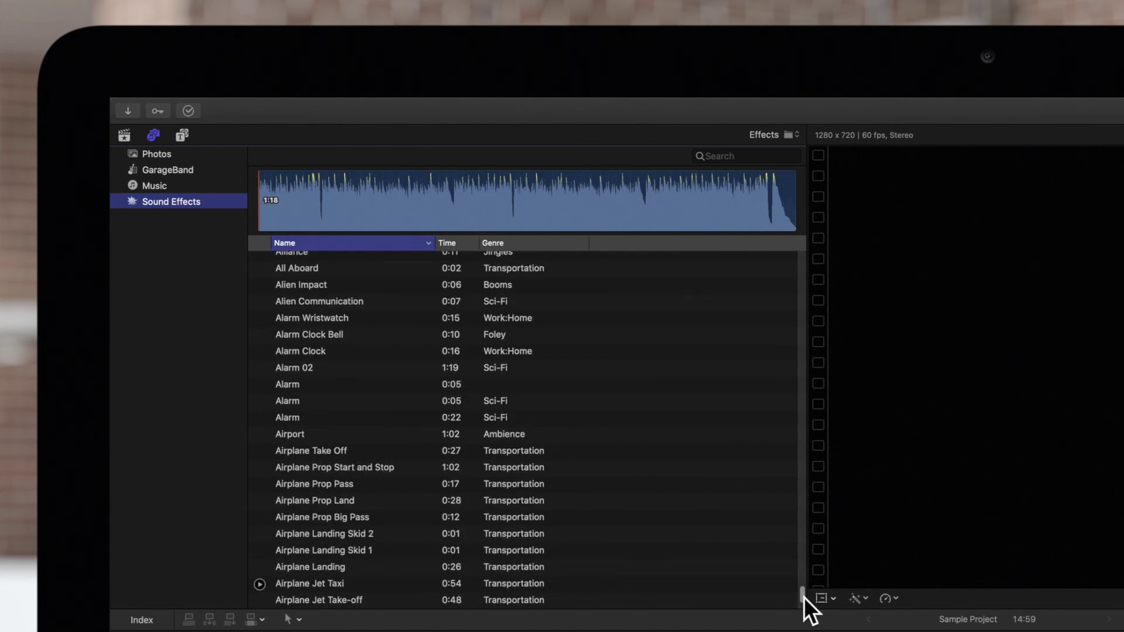
pyautogui.moveTo(802, 597); pyautogui.dragTo(798, 247)
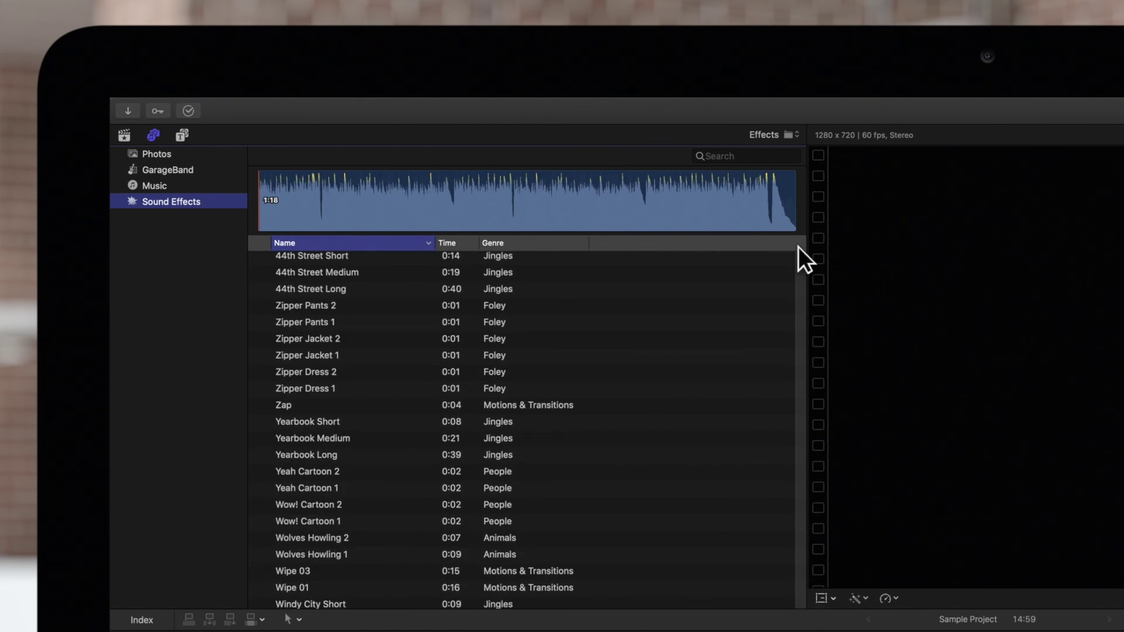
pyautogui.click(439, 243)
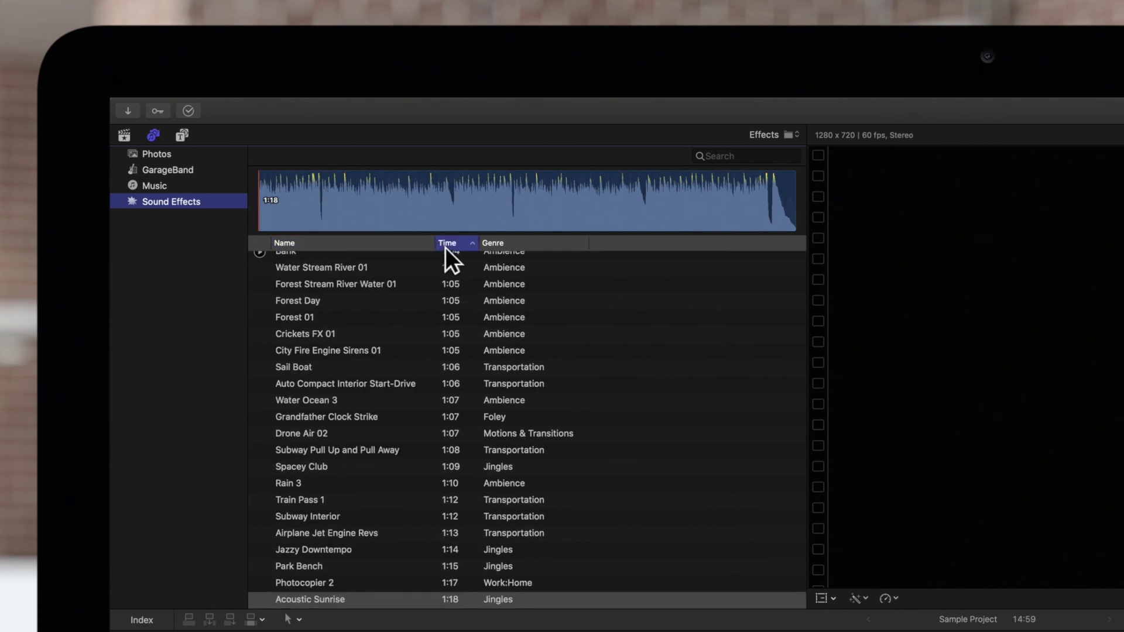
pyautogui.scroll(-5, 782, 583)
pyautogui.moveTo(803, 598); pyautogui.dragTo(793, 285)
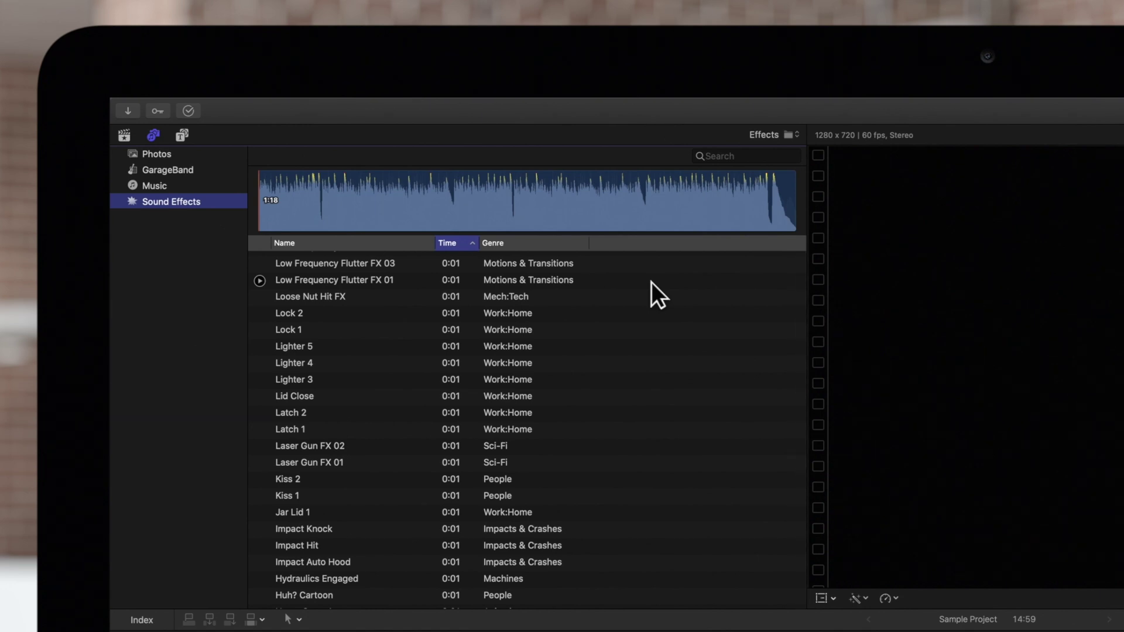
pyautogui.click(509, 243)
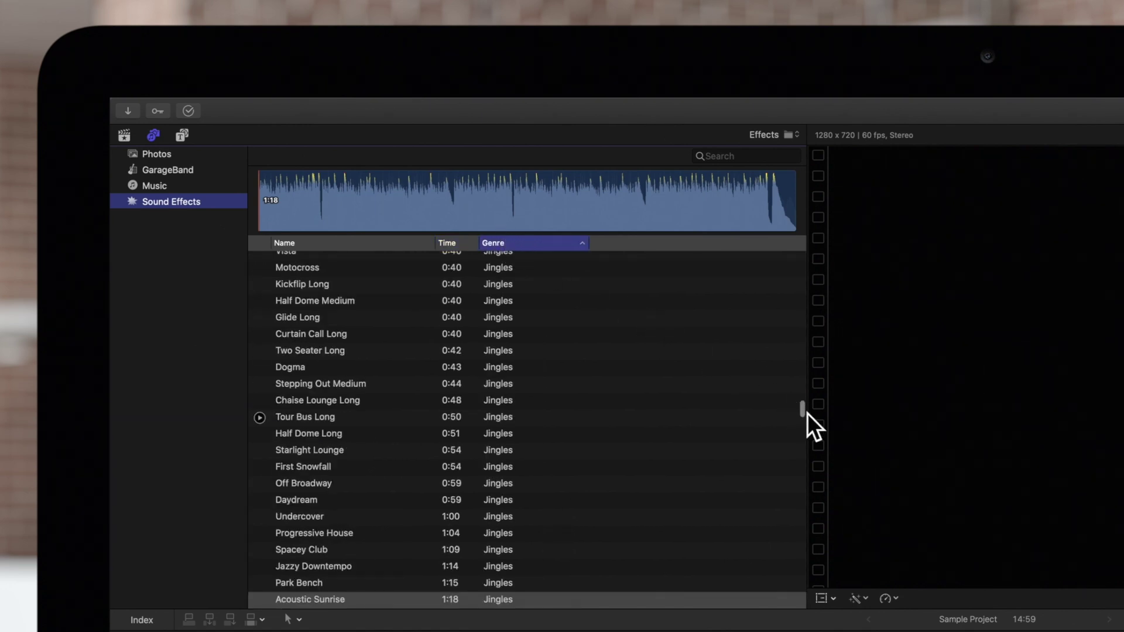
pyautogui.moveTo(802, 410)
pyautogui.mouseDown()
pyautogui.moveTo(809, 275)
pyautogui.moveTo(807, 535)
pyautogui.mouseUp()
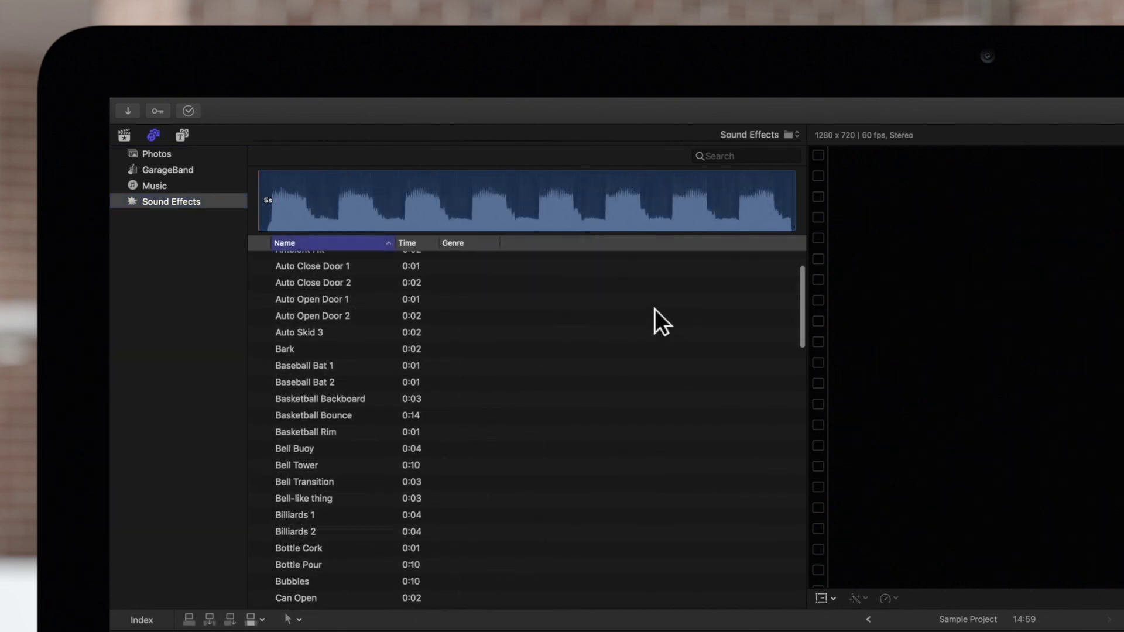
# Step: Browse the iLife Sound Effects, Theme Music and Final Cut Pro Sound Effects folders in turn
pyautogui.click(765, 134)
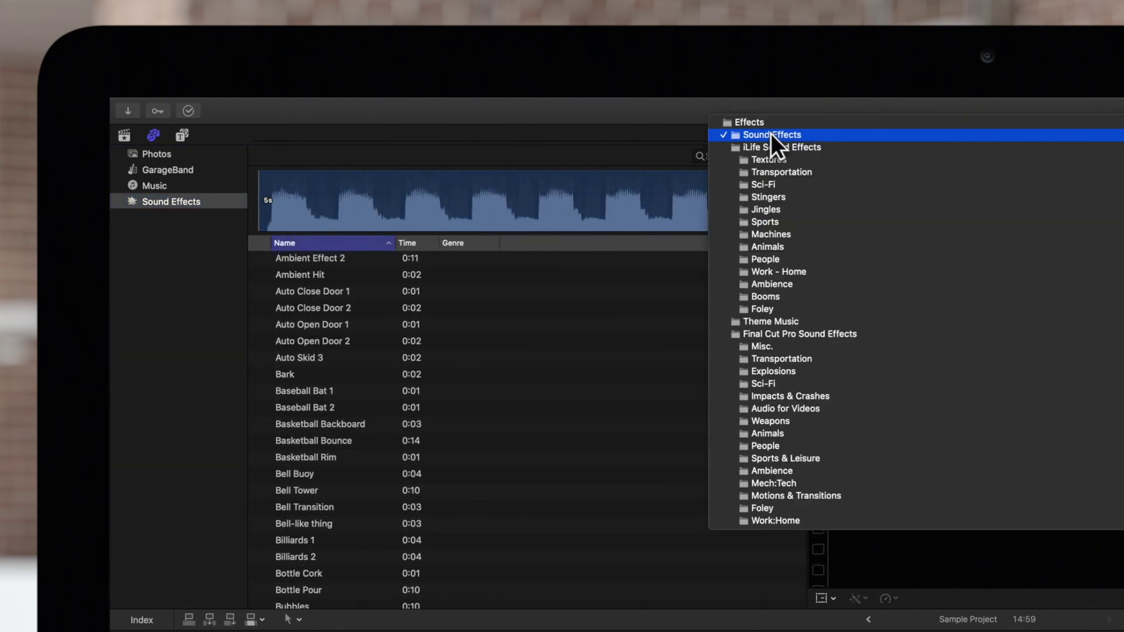
pyautogui.click(777, 147)
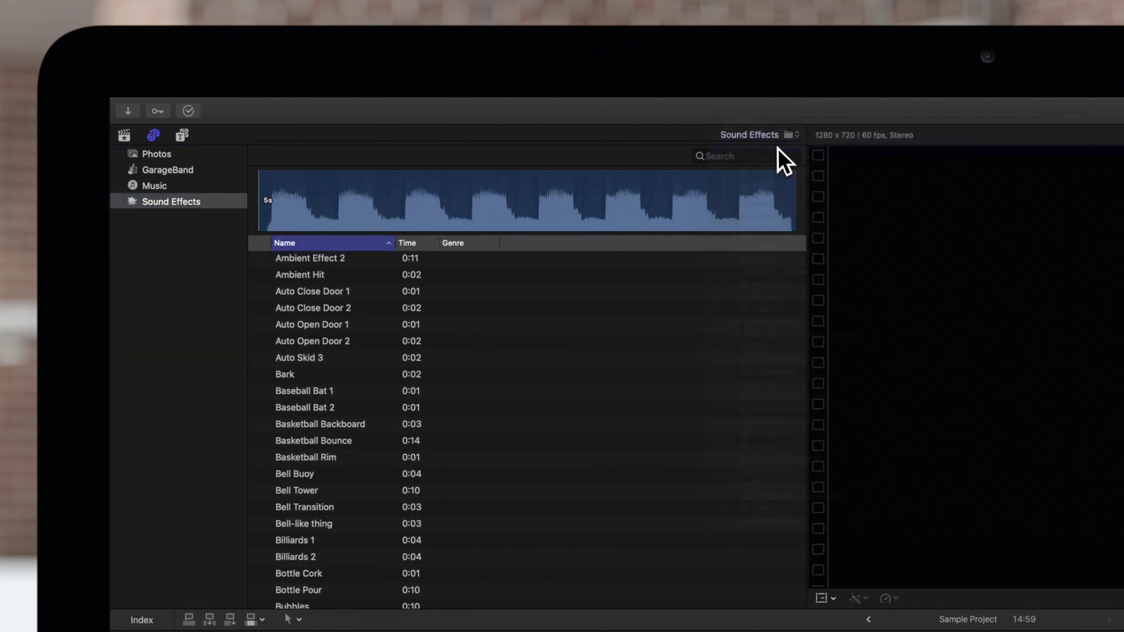
pyautogui.scroll(-5, 639, 305)
pyautogui.scroll(-10, 639, 304)
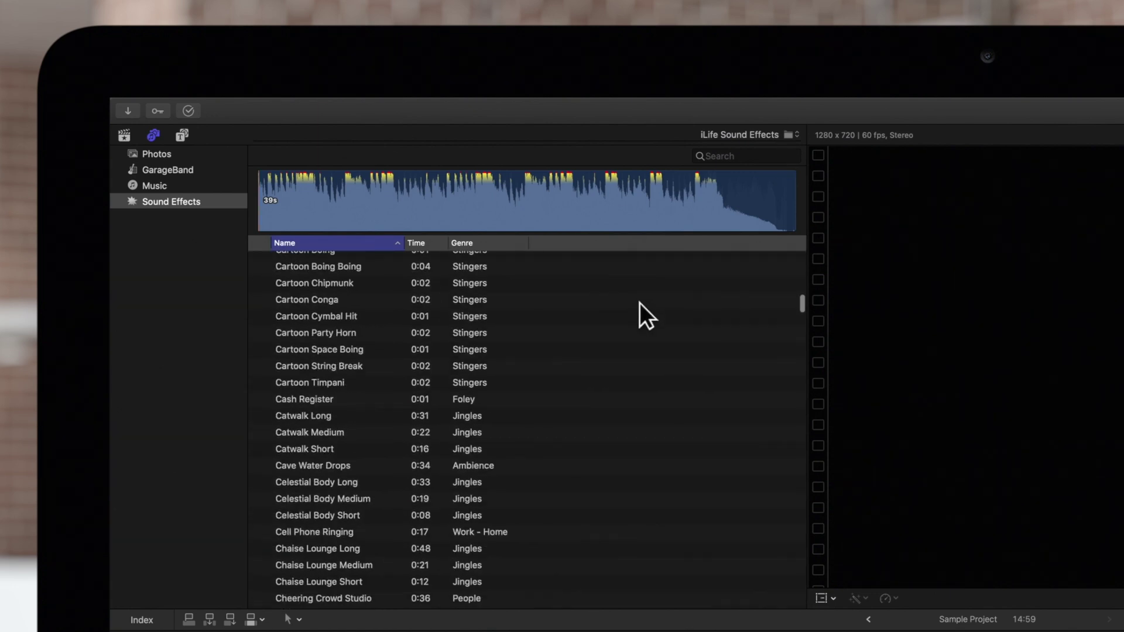
pyautogui.scroll(-10, 639, 305)
pyautogui.scroll(-15, 639, 303)
pyautogui.scroll(-5, 639, 302)
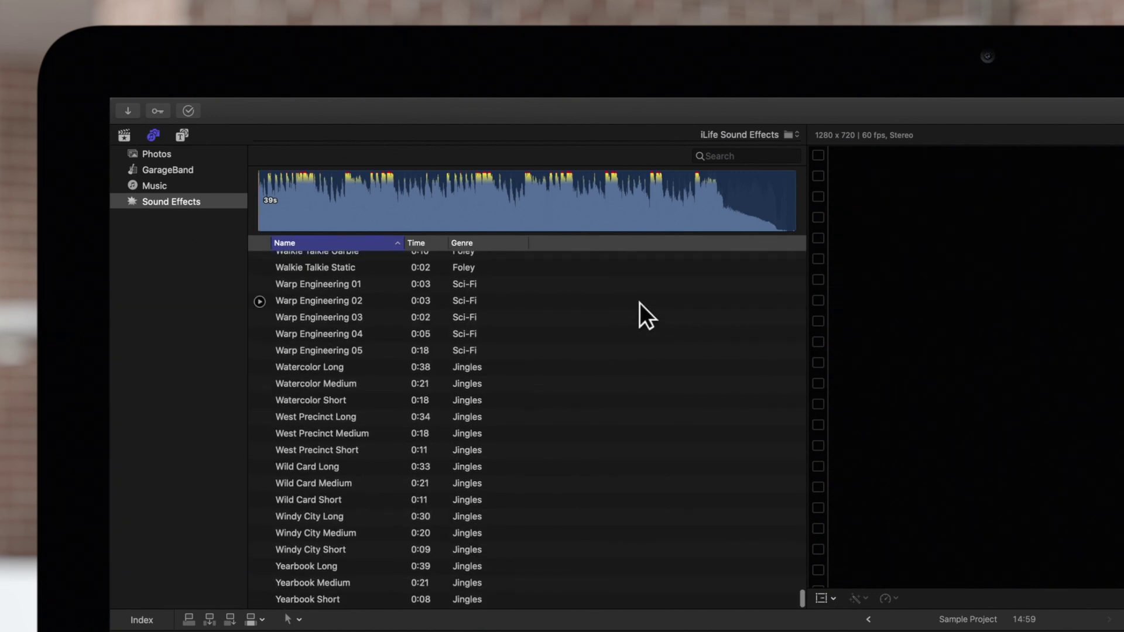
pyautogui.click(757, 141)
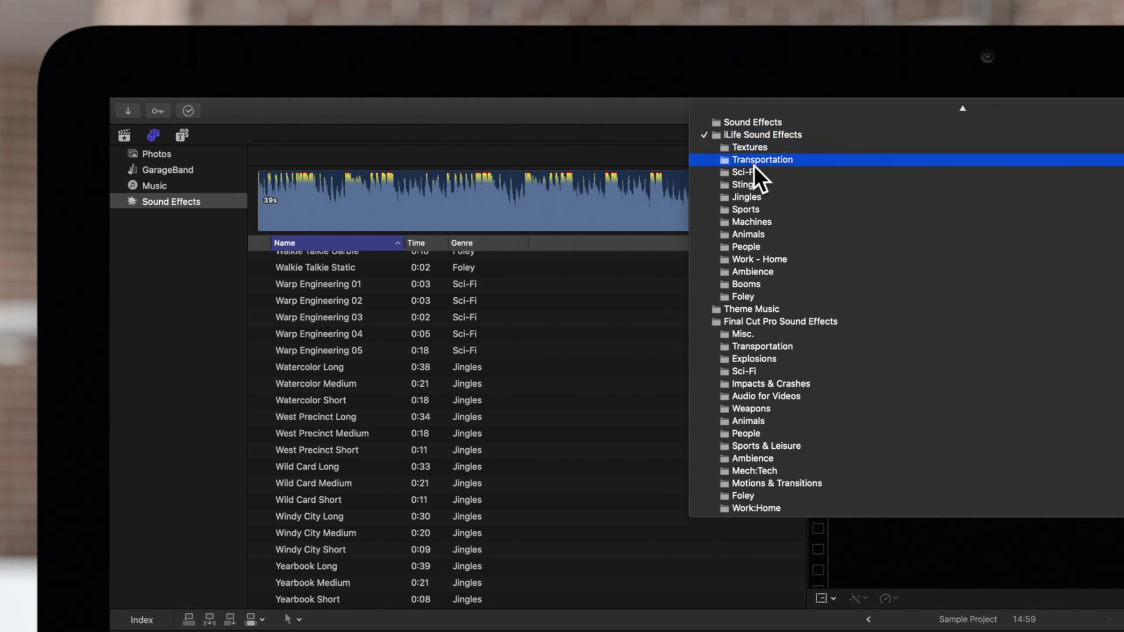
pyautogui.click(759, 308)
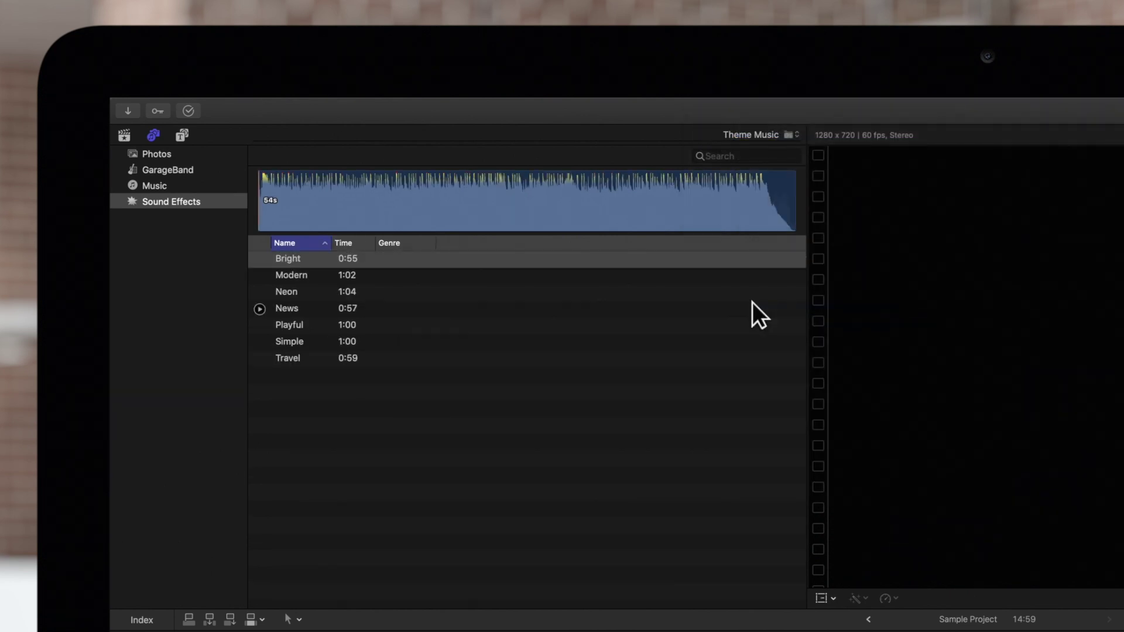
pyautogui.click(756, 135)
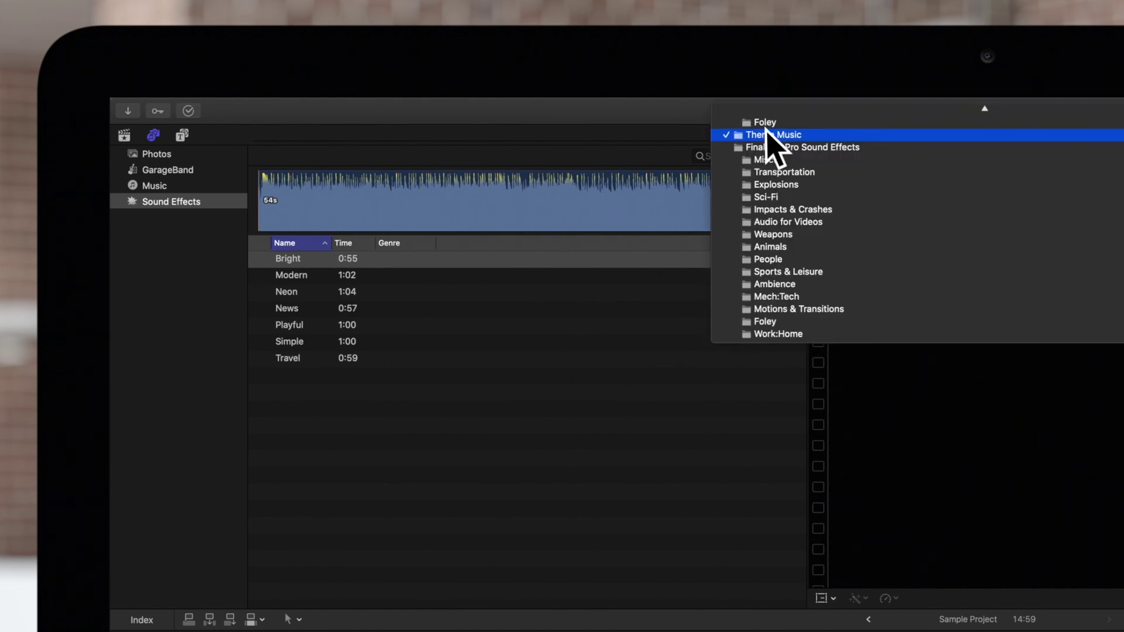
pyautogui.click(770, 149)
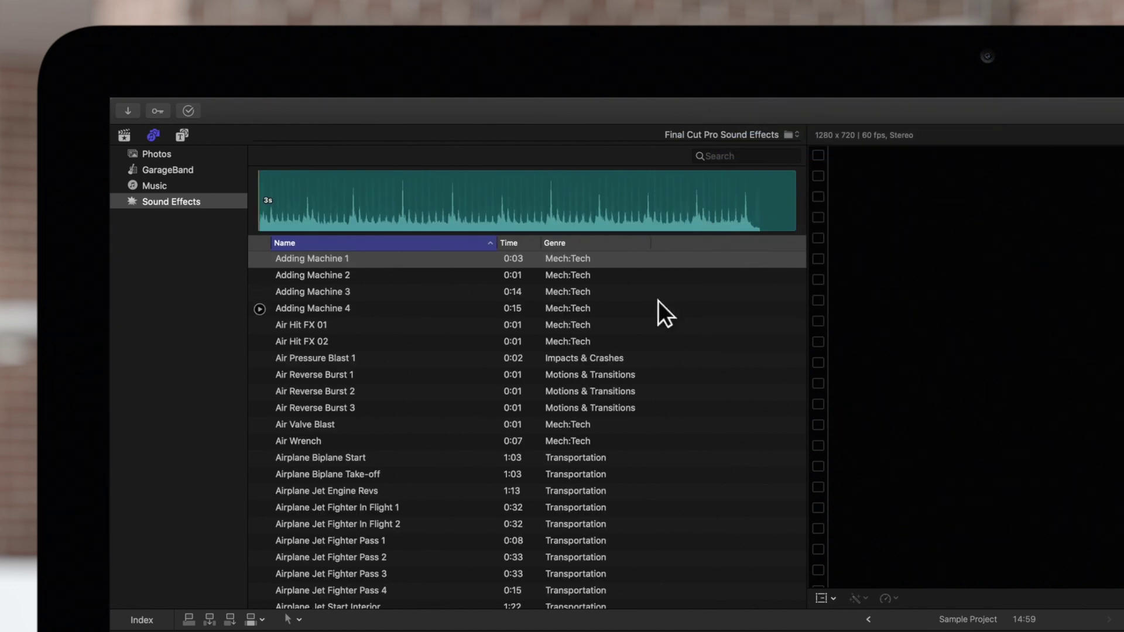
pyautogui.scroll(-5, 658, 301)
pyautogui.scroll(-5, 658, 301)
pyautogui.scroll(-5, 658, 302)
pyautogui.scroll(-5, 658, 301)
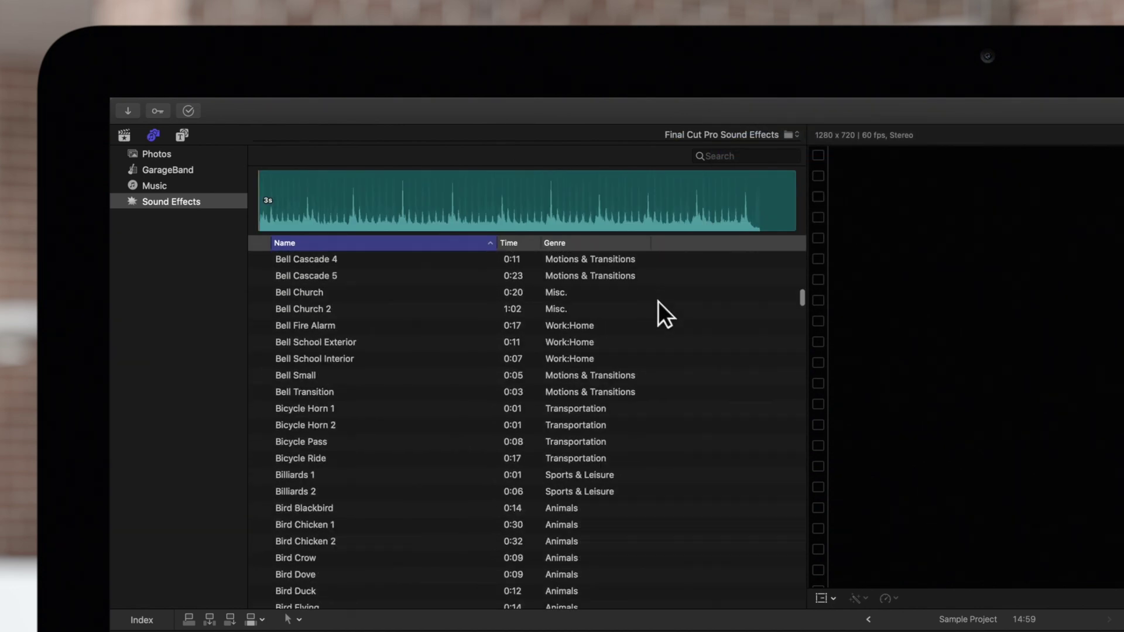
pyautogui.scroll(-5, 658, 302)
pyautogui.scroll(-5, 658, 301)
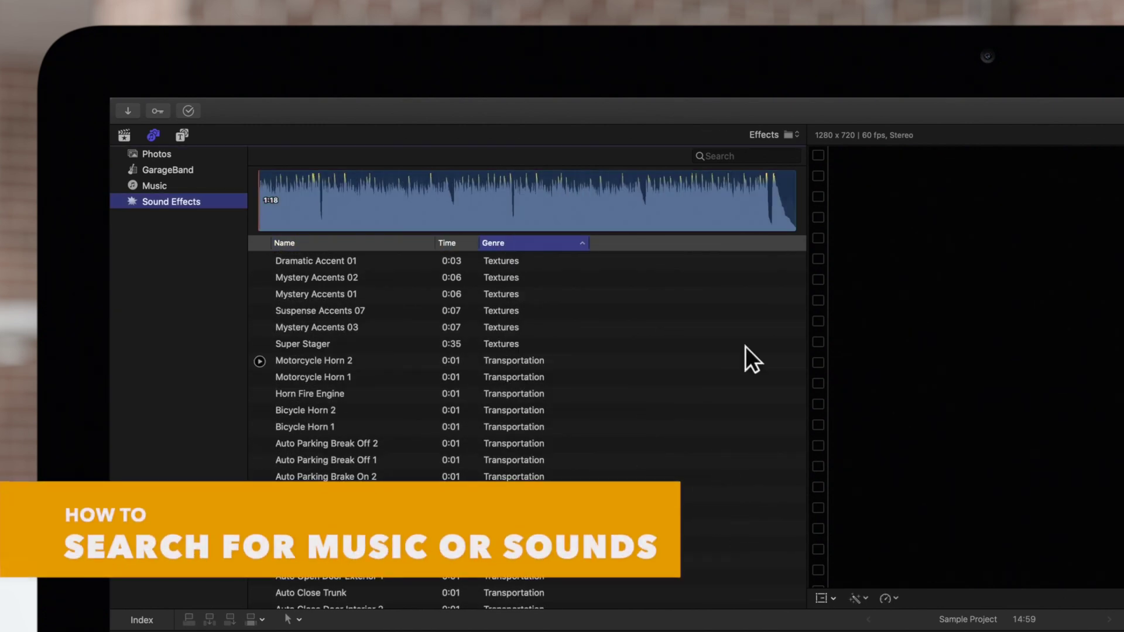
# Step: Search for 'footstep' and preview the 13-second Footsteps clip from a chosen start point
pyautogui.click(747, 159)
pyautogui.write('footstep')
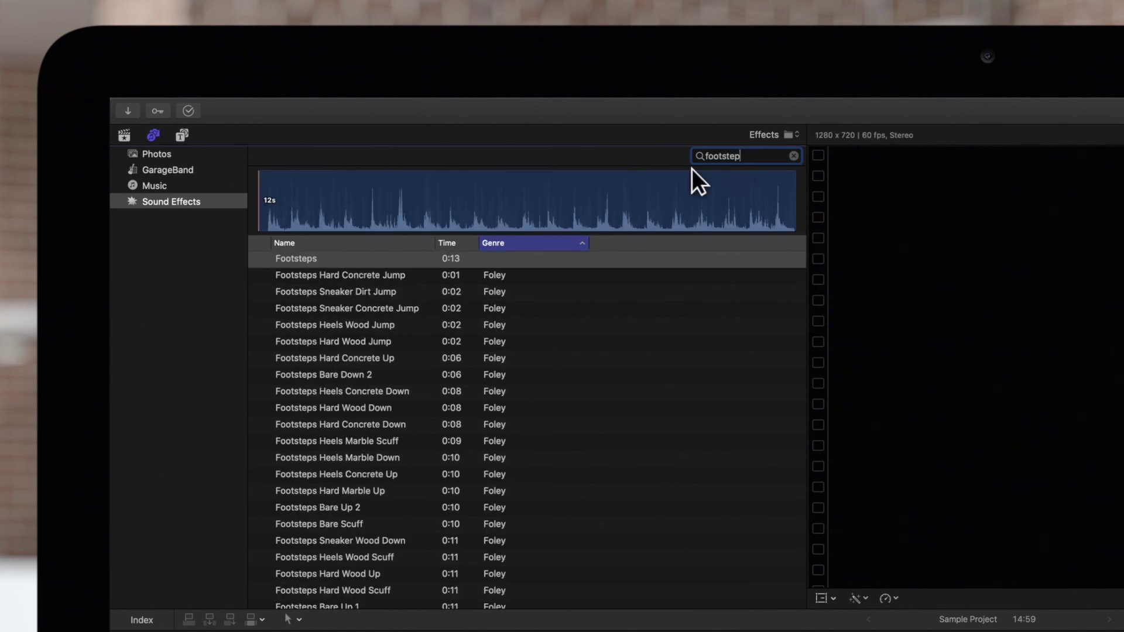
pyautogui.click(261, 262)
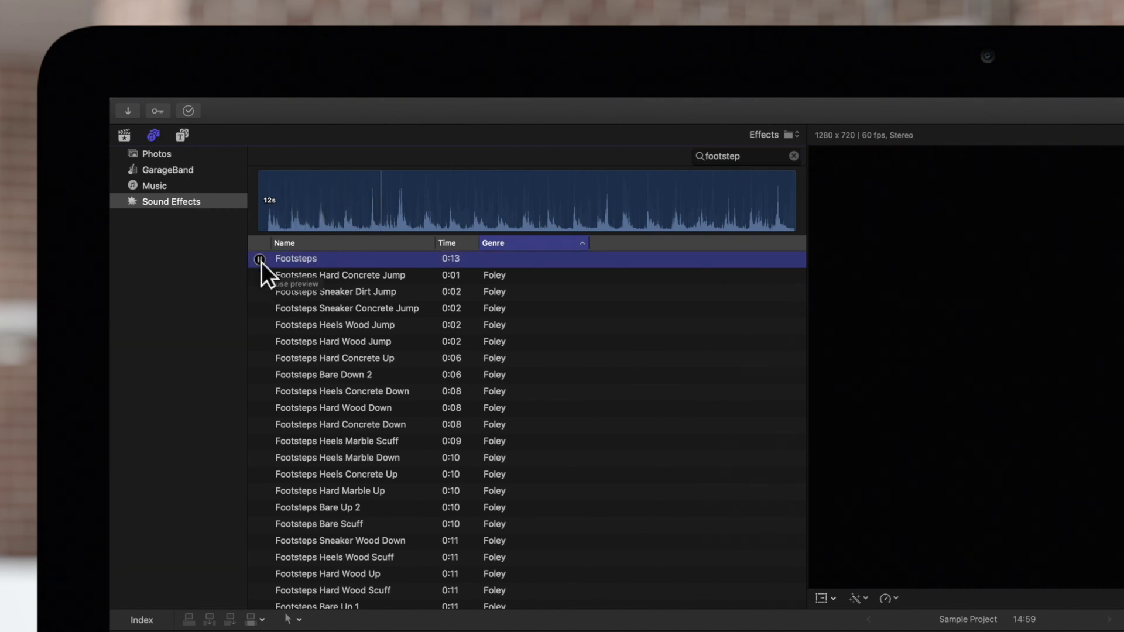
pyautogui.click(261, 262)
pyautogui.click(612, 197)
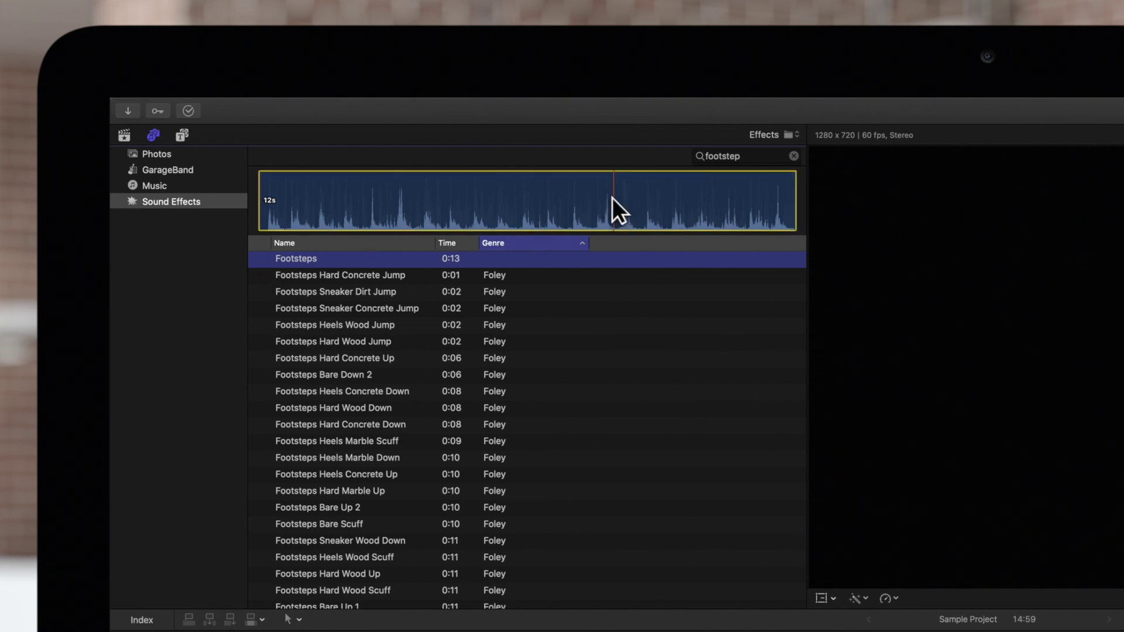
pyautogui.click(259, 260)
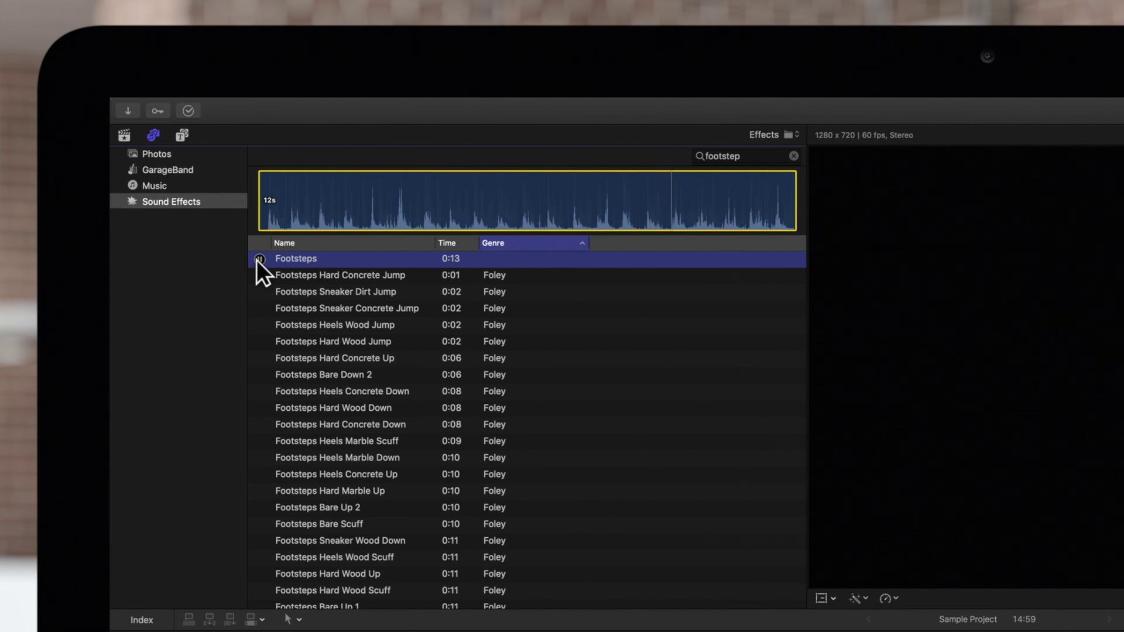
pyautogui.click(259, 260)
# Step: Drag Footsteps and Footsteps Hard Concrete Jump together into the timeline below the Sunset clip
pyautogui.press('super')
pyautogui.keyDown('super'); pyautogui.click(305, 278); pyautogui.keyUp('super')
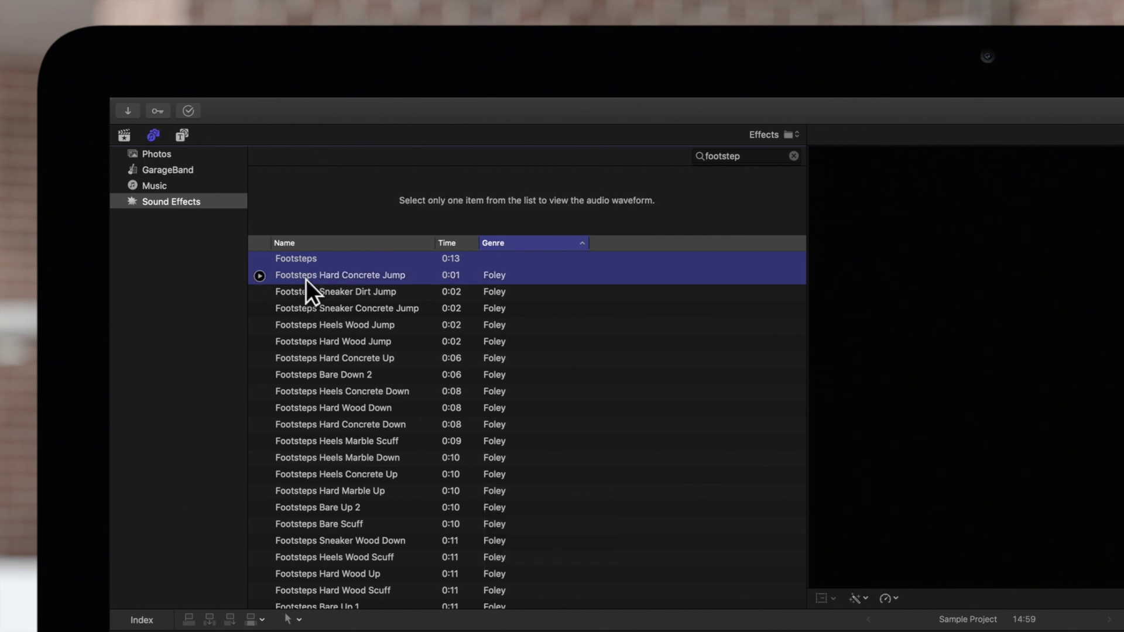
pyautogui.moveTo(307, 280); pyautogui.dragTo(179, 382)
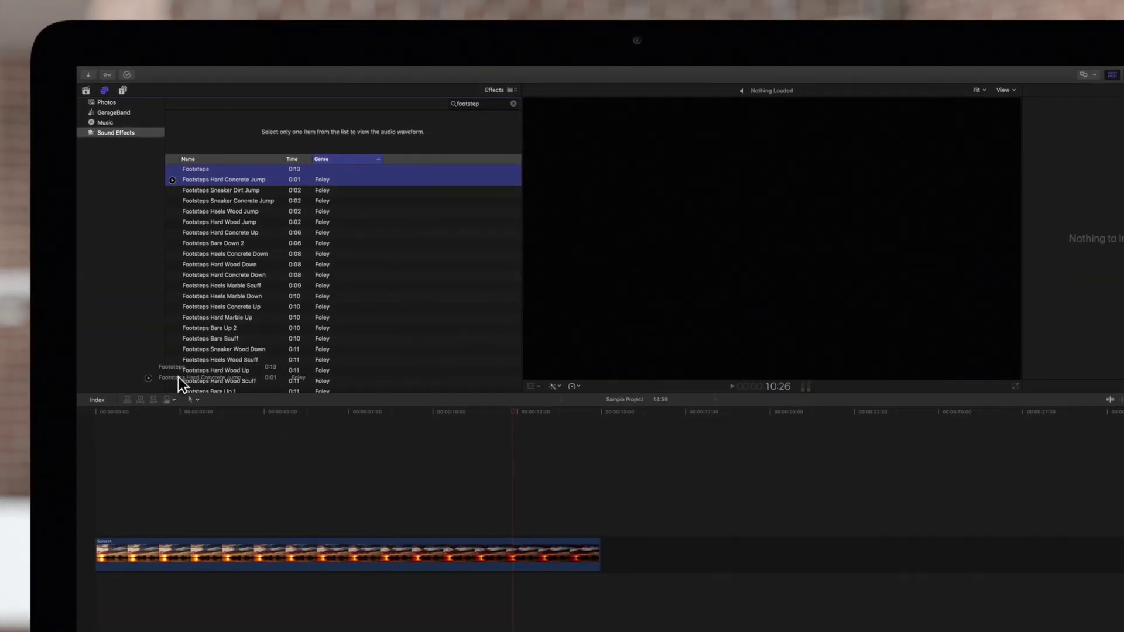
pyautogui.moveTo(179, 376); pyautogui.dragTo(105, 512)
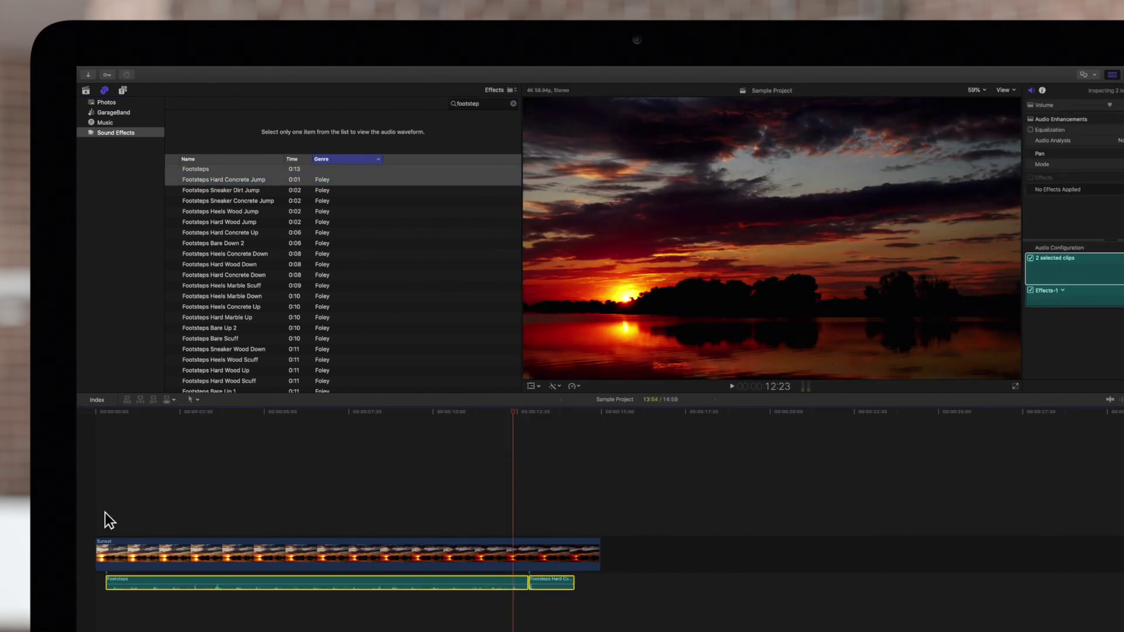